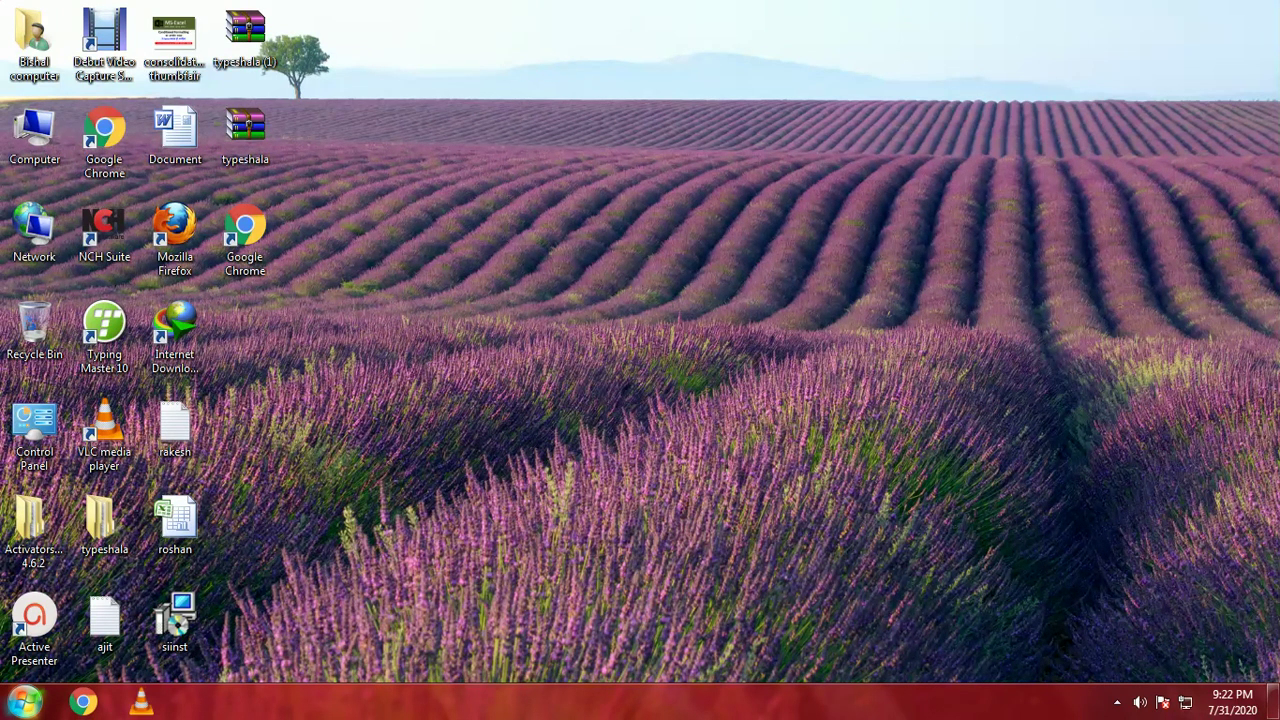
- Open the tool for creating and formatting hard disk partitions from the Control Panel's System and Security category
left_click(24, 701)
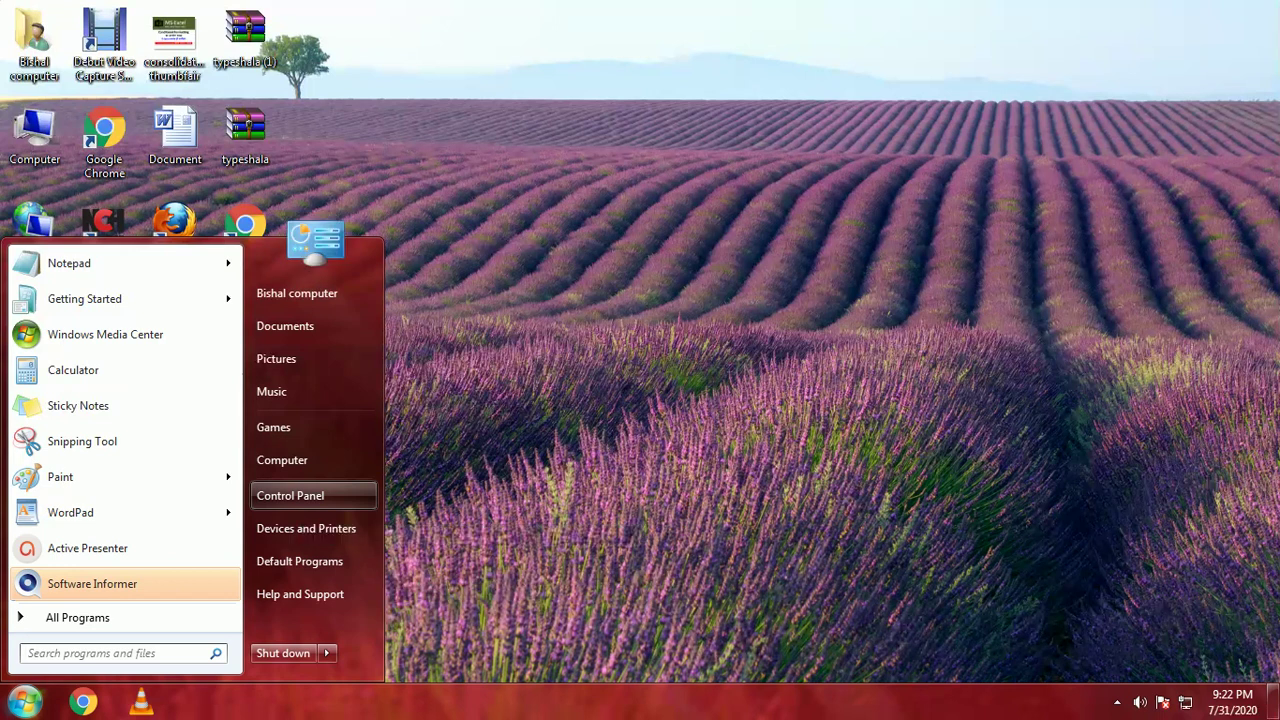
left_click(290, 495)
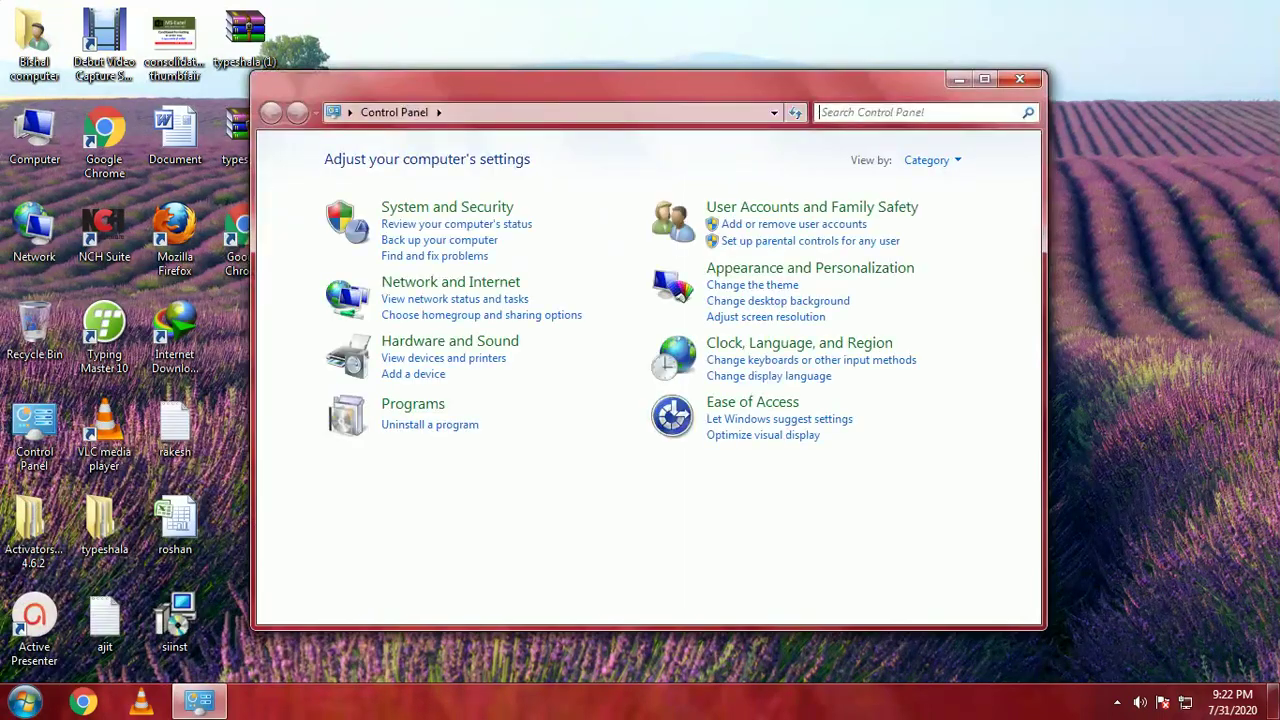
left_click(984, 78)
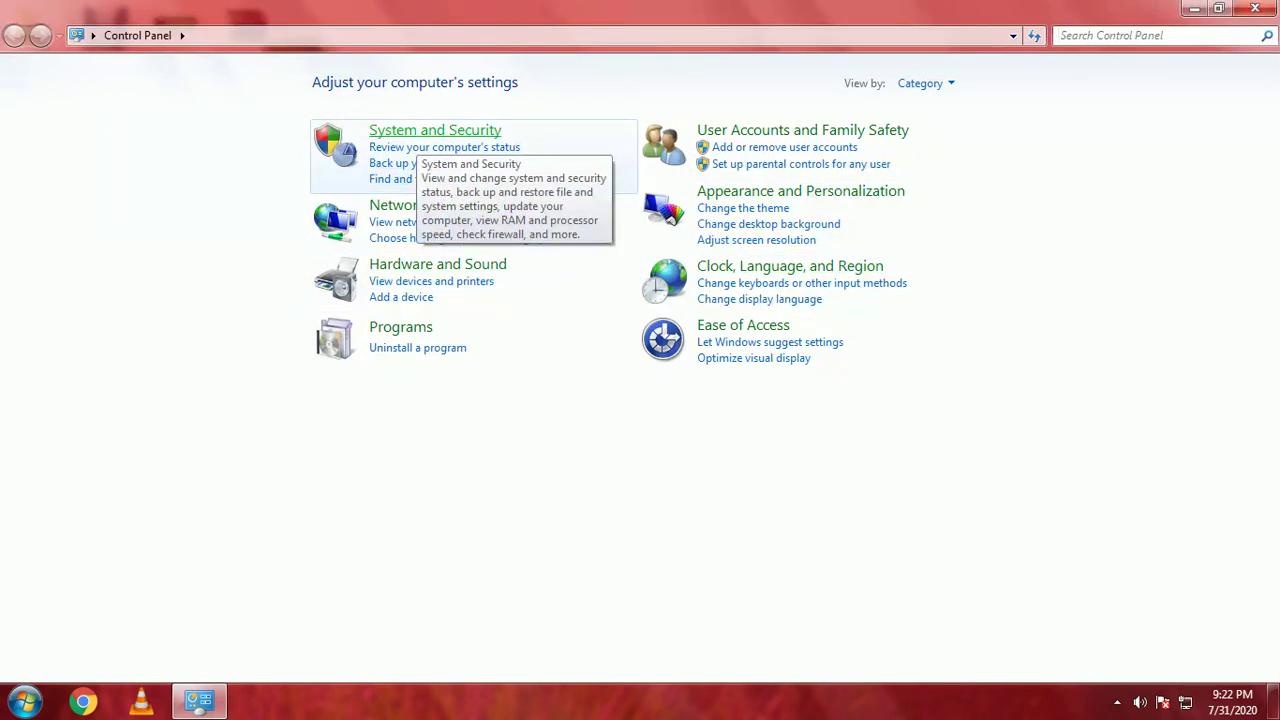
left_click(420, 135)
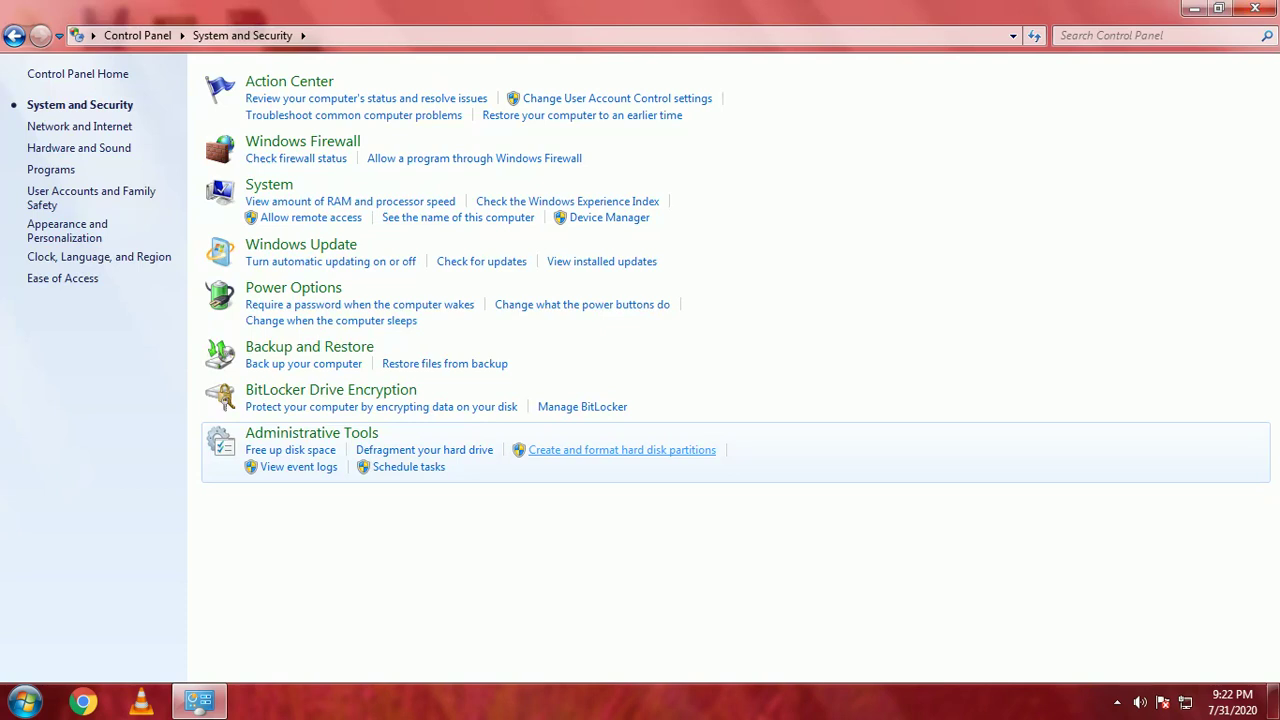
left_click(622, 450)
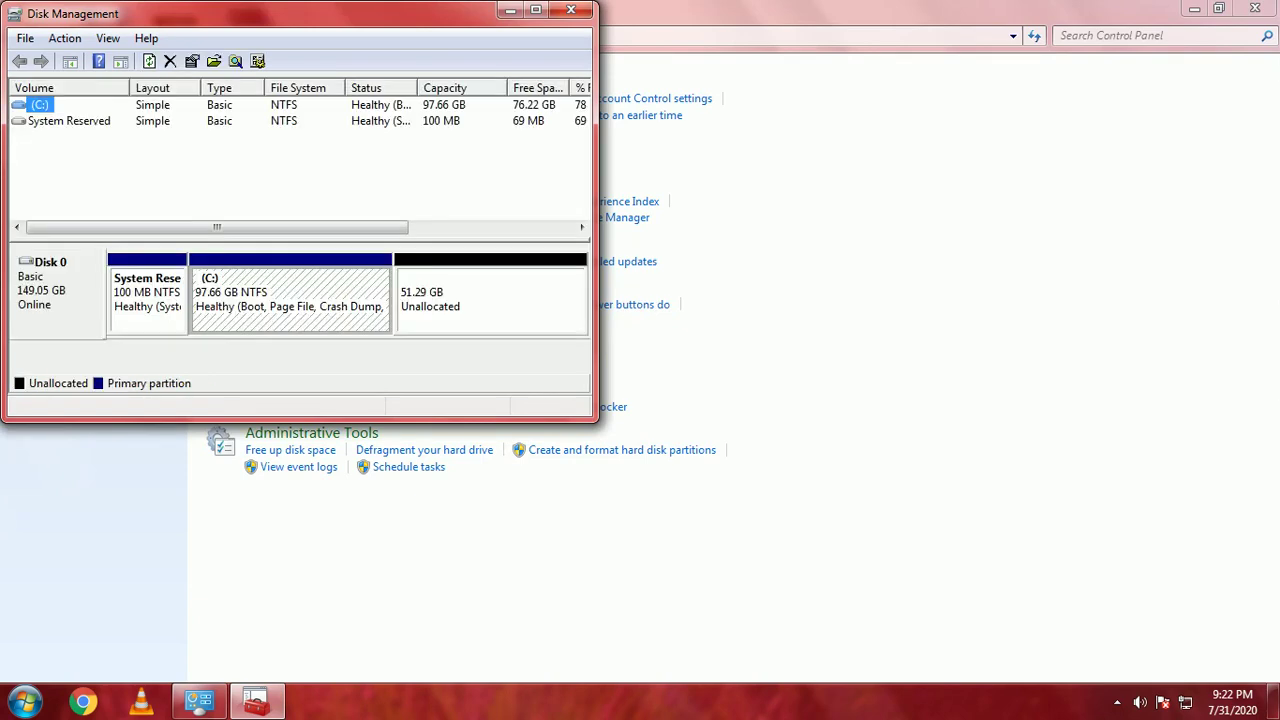
left_click_drag(200, 13, 397, 44)
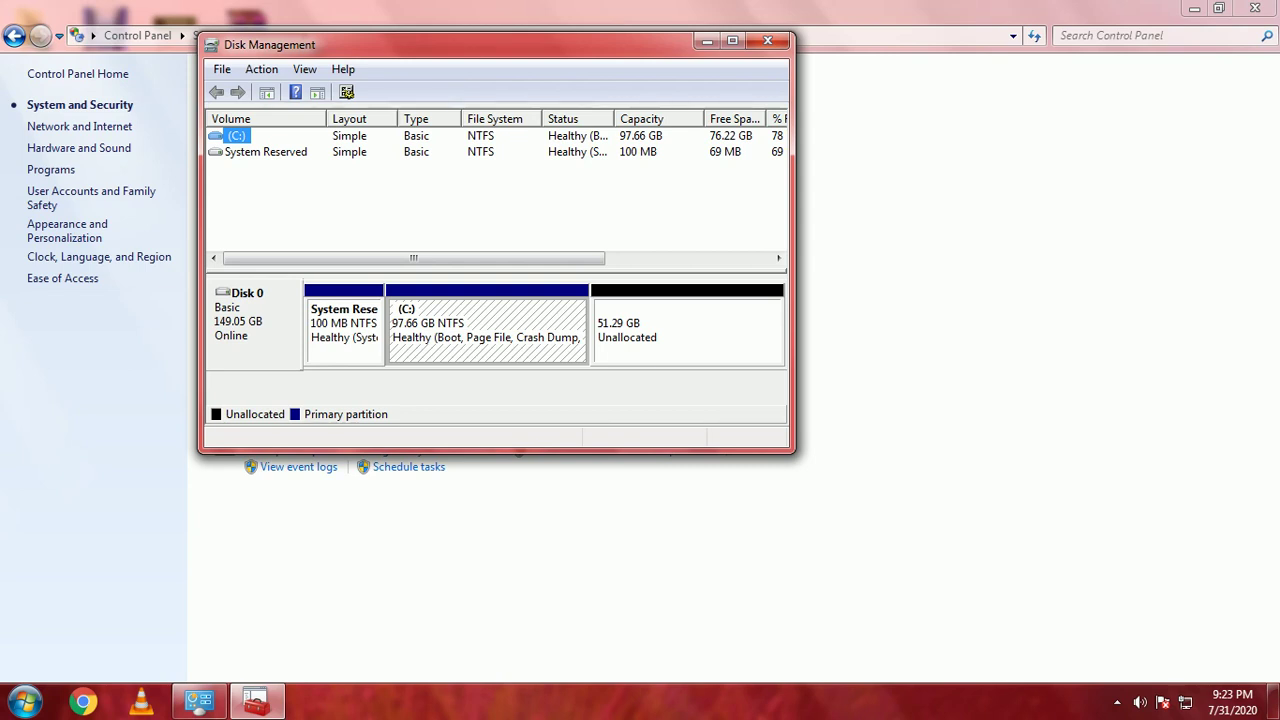
- Start a new simple volume on Disk 0's unallocated space, using the full 52524 MB as its size
right_click(637, 292)
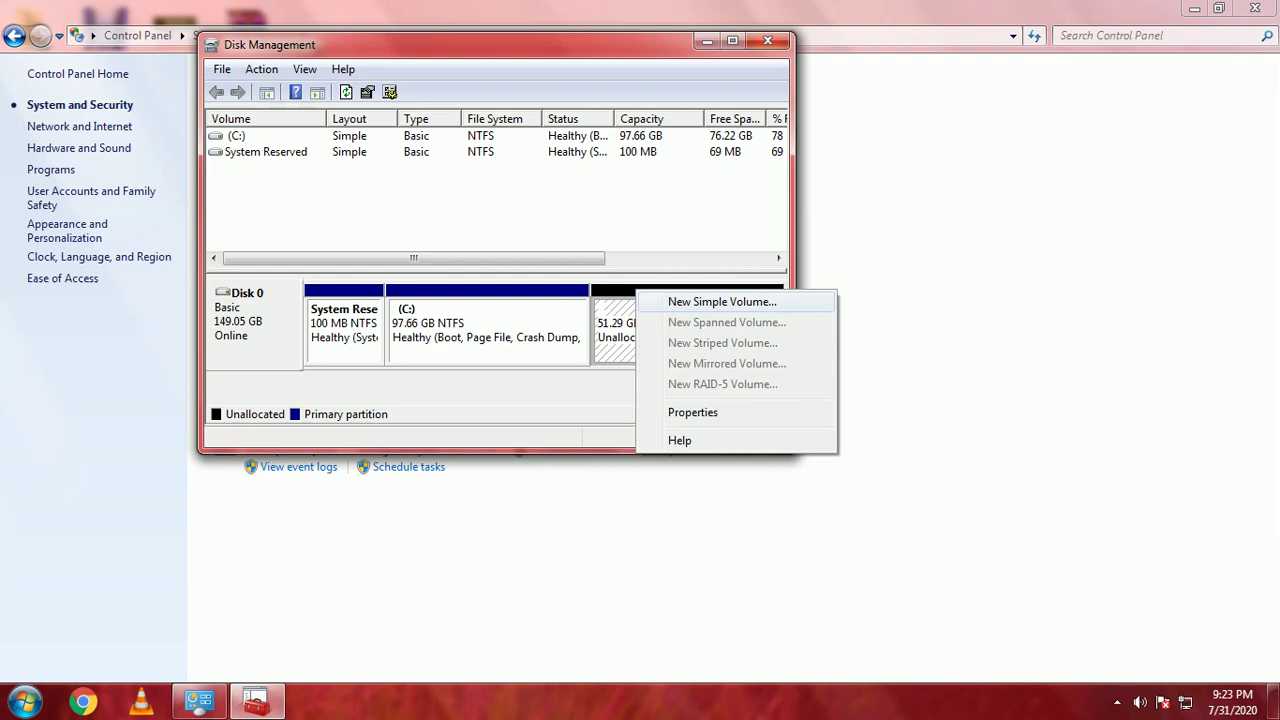
key("Return")
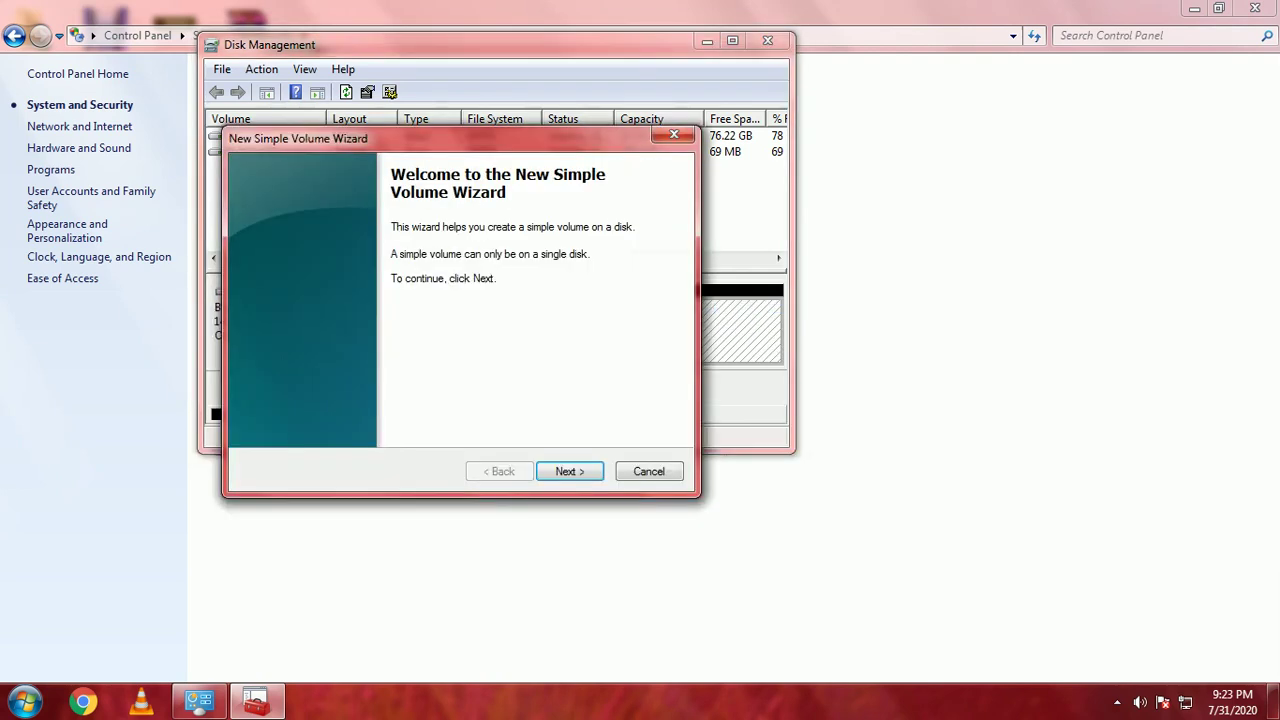
left_click_drag(440, 138, 512, 86)
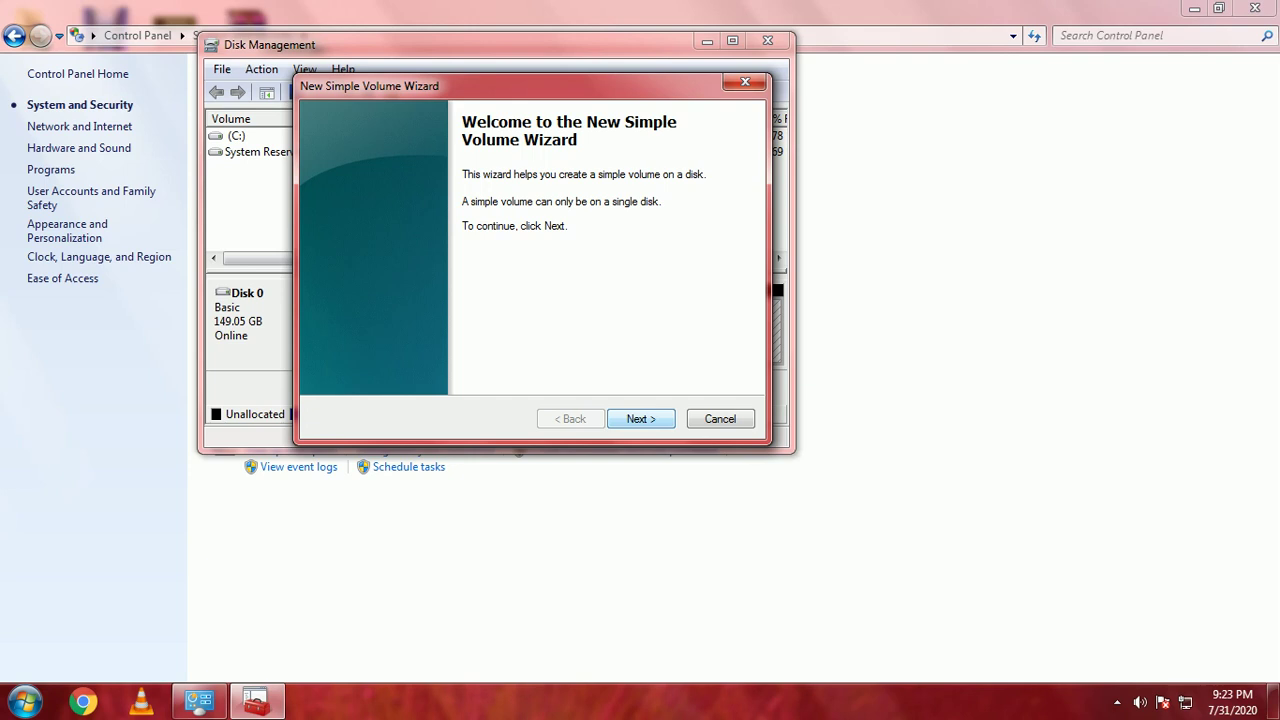
key("Return")
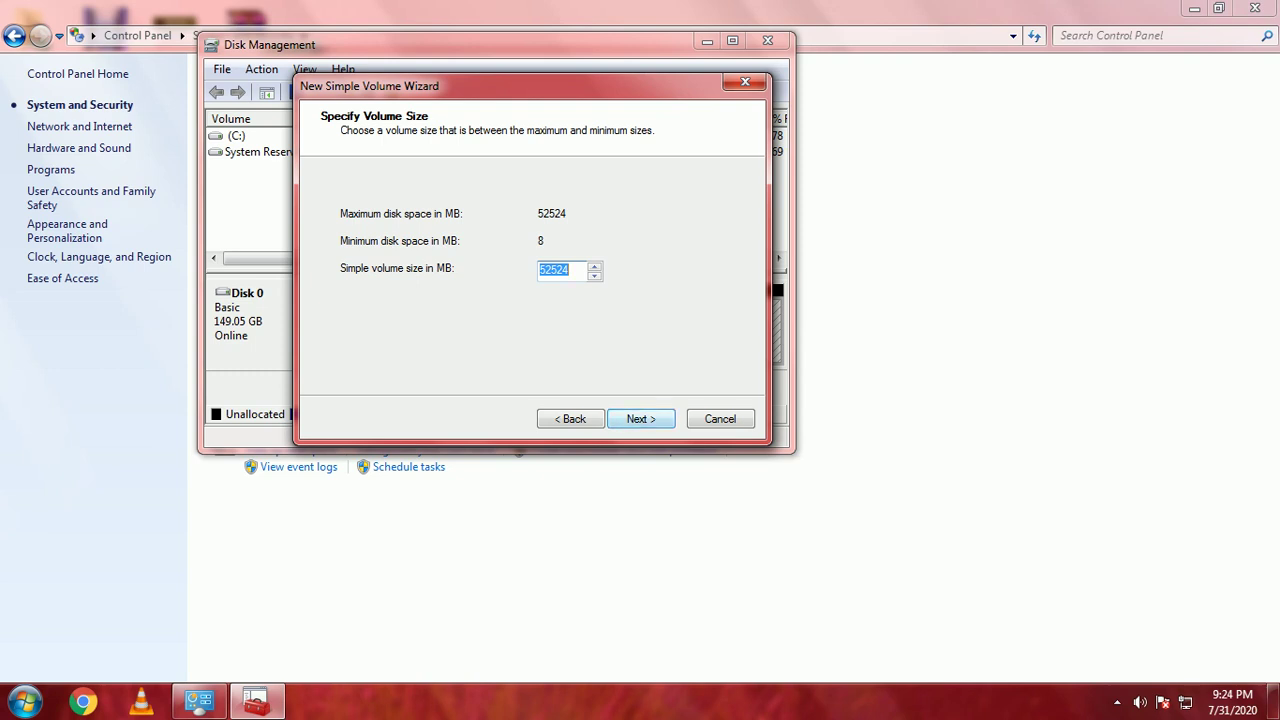
key("Return")
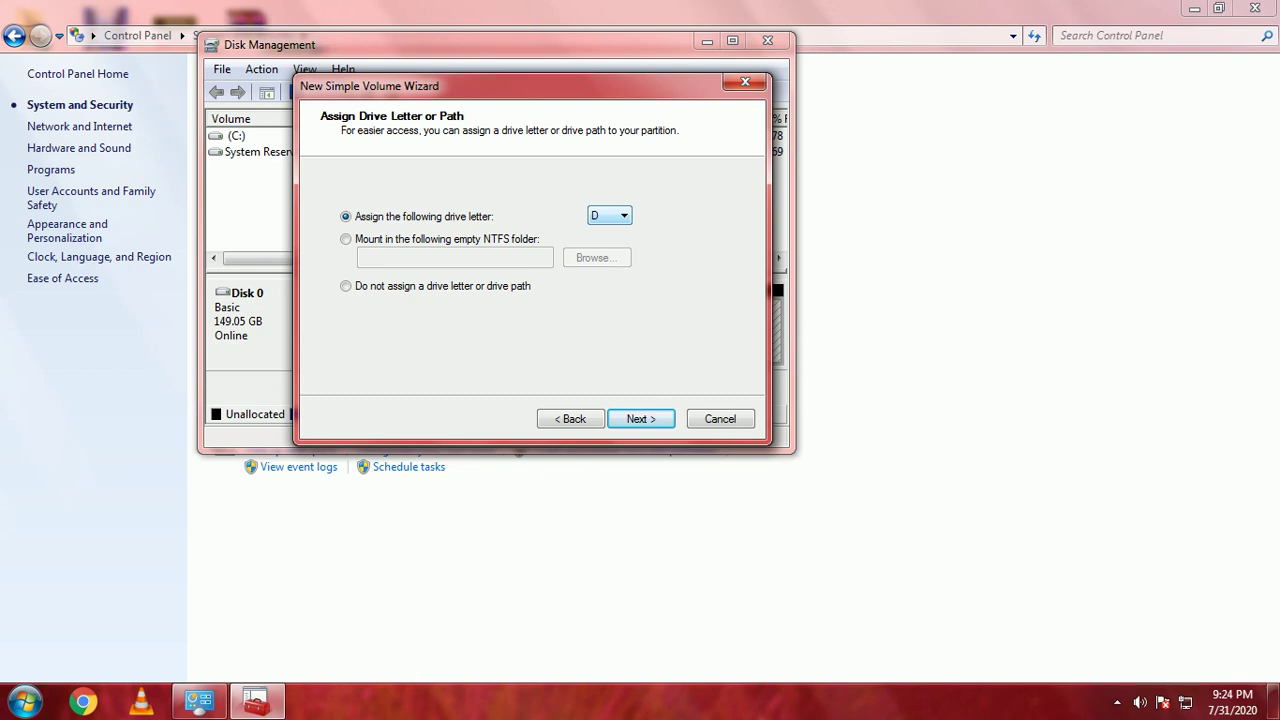
- Assign drive letter D to the new volume
key("alt+Down")
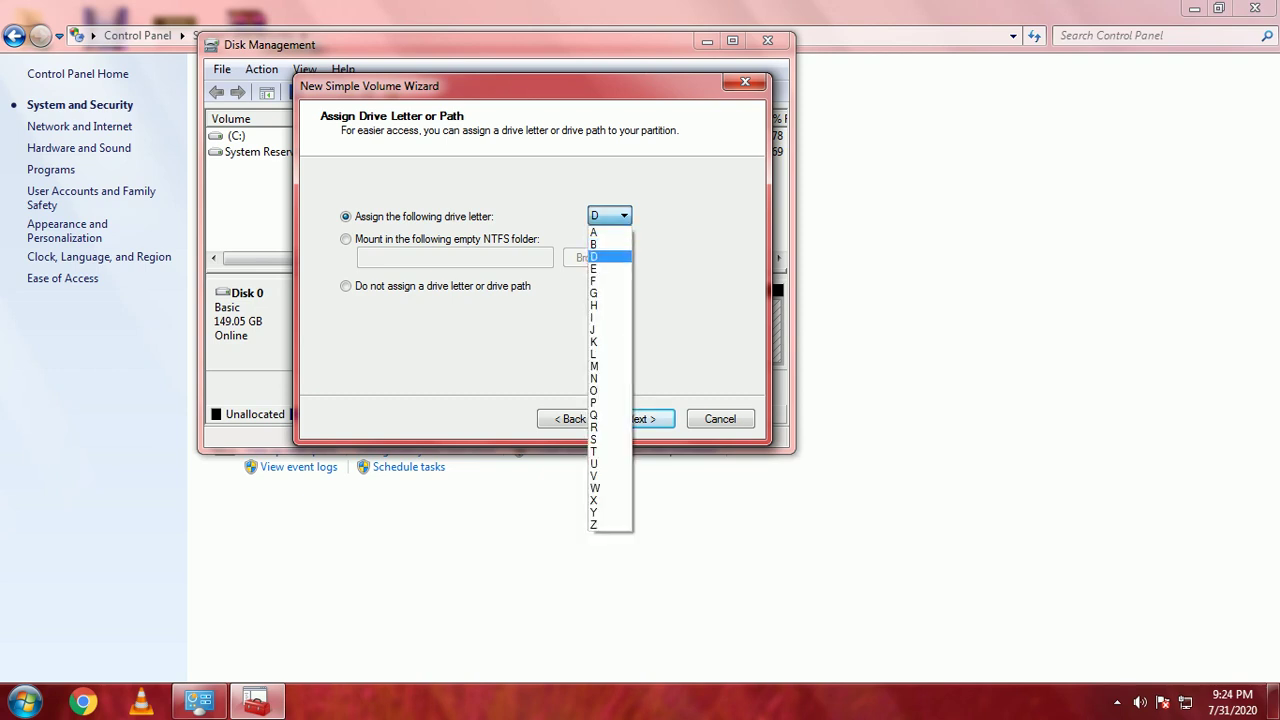
key("Return")
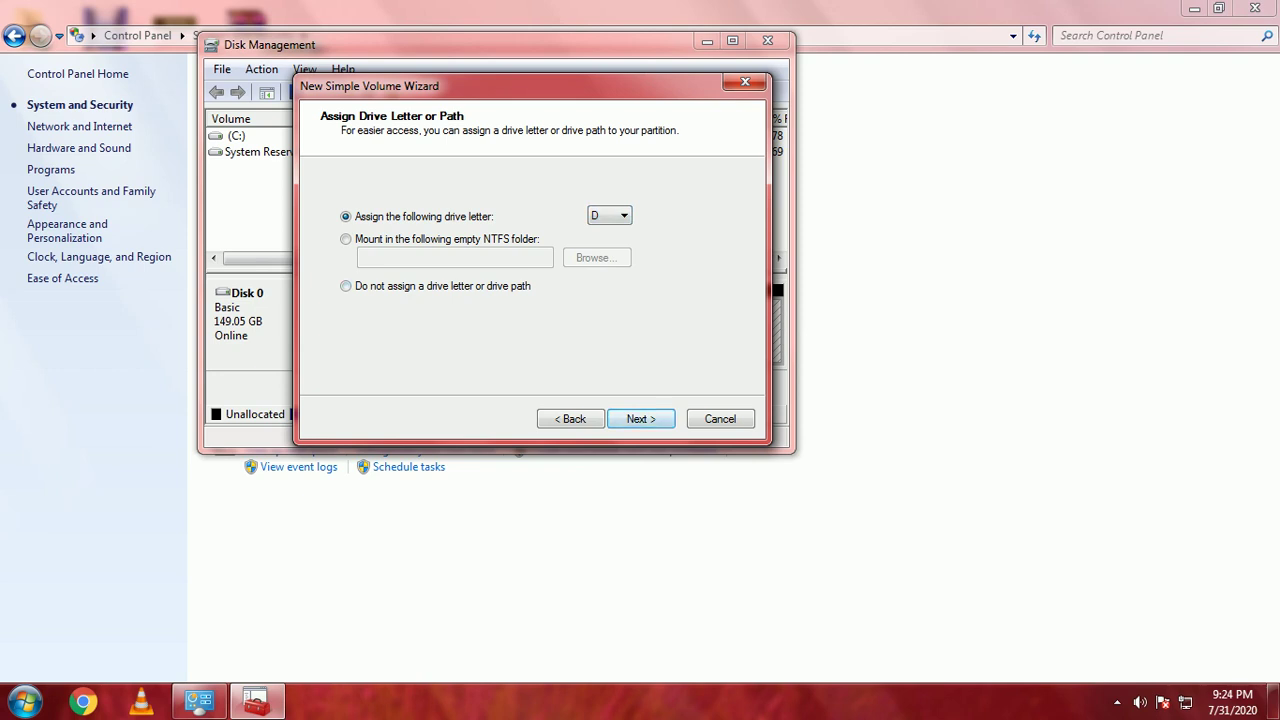
key("Return")
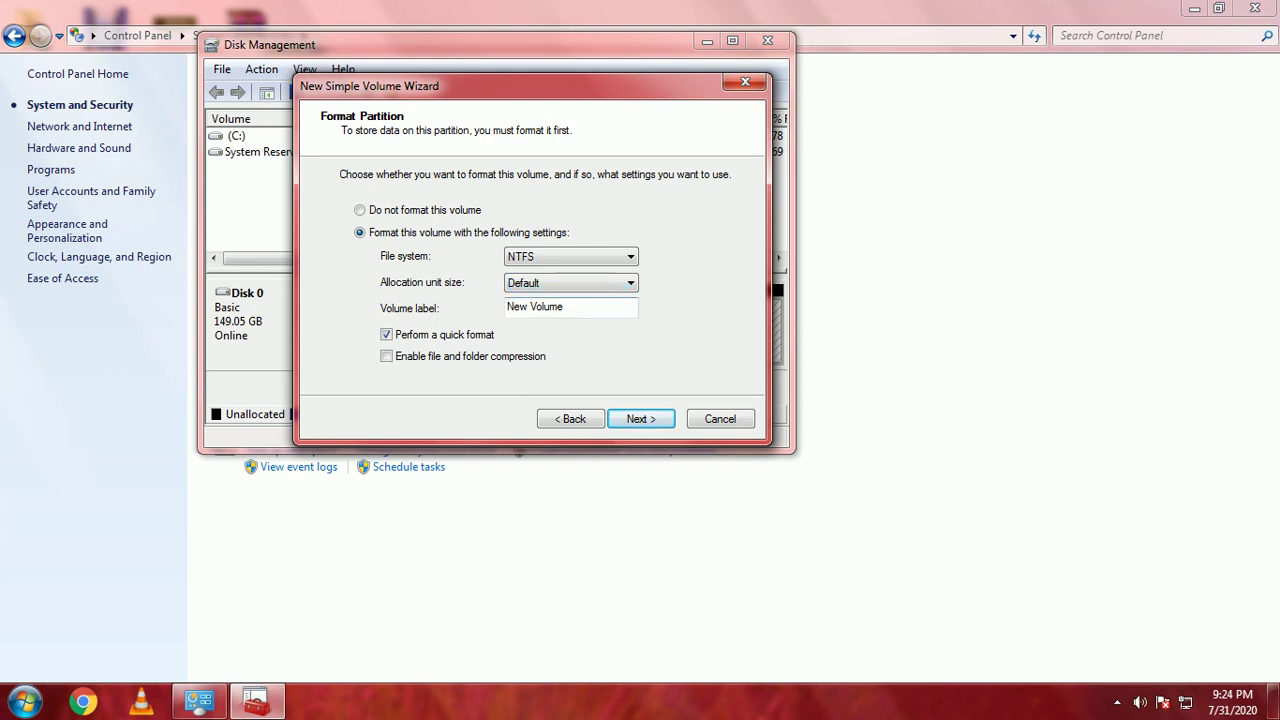
- Label the volume "New allocated disk partition" and create it with a quick NTFS format and default allocation unit size
left_click_drag(564, 307, 530, 307)
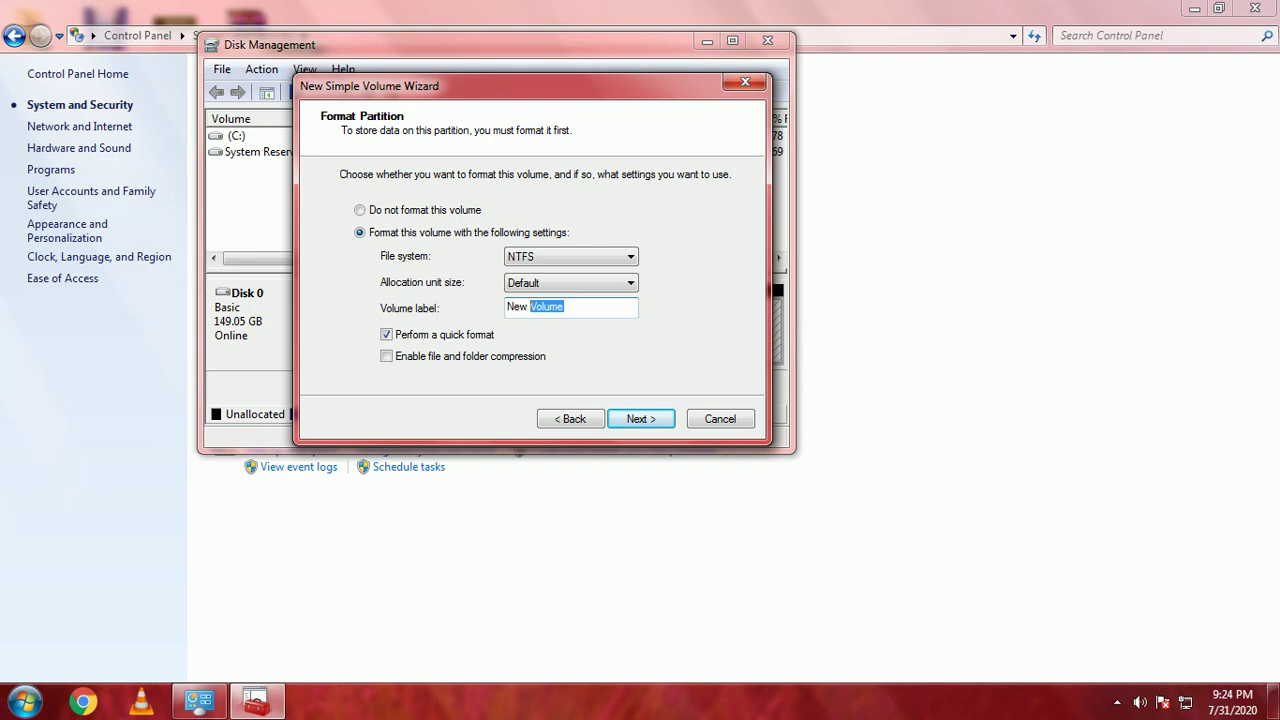
type("allo")
type("cated disk partition")
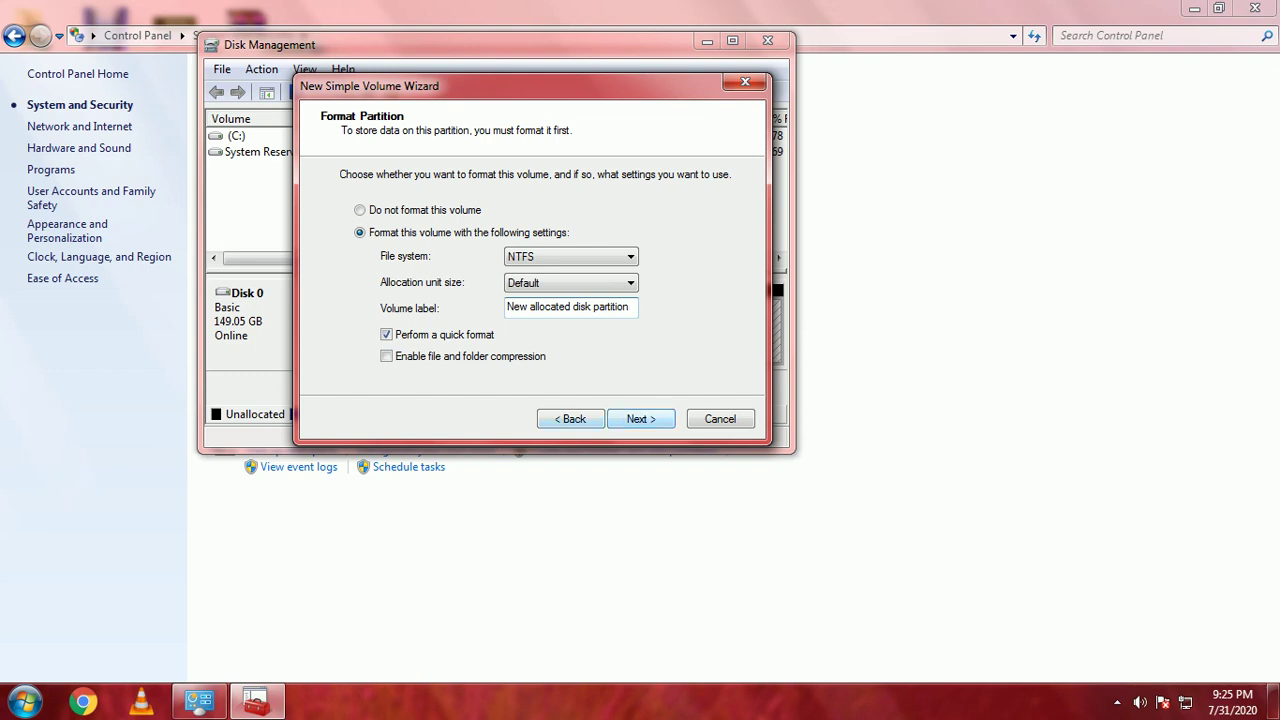
key("Return")
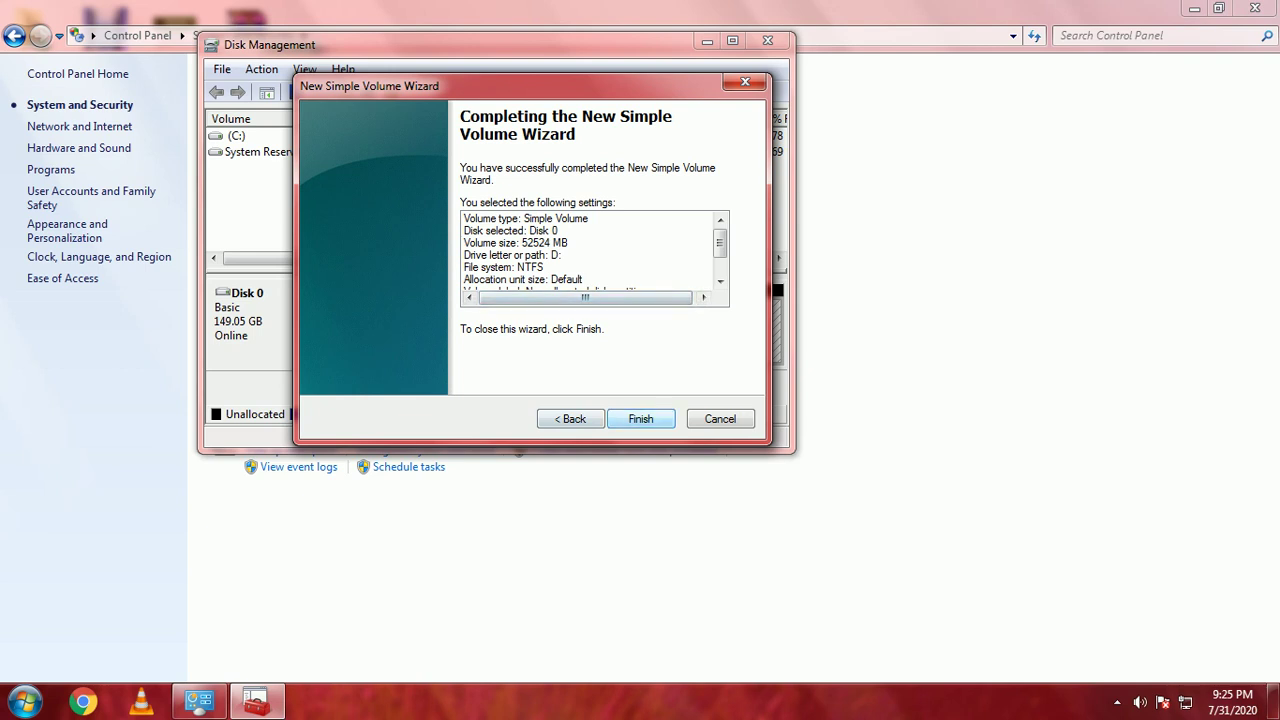
key("Return")
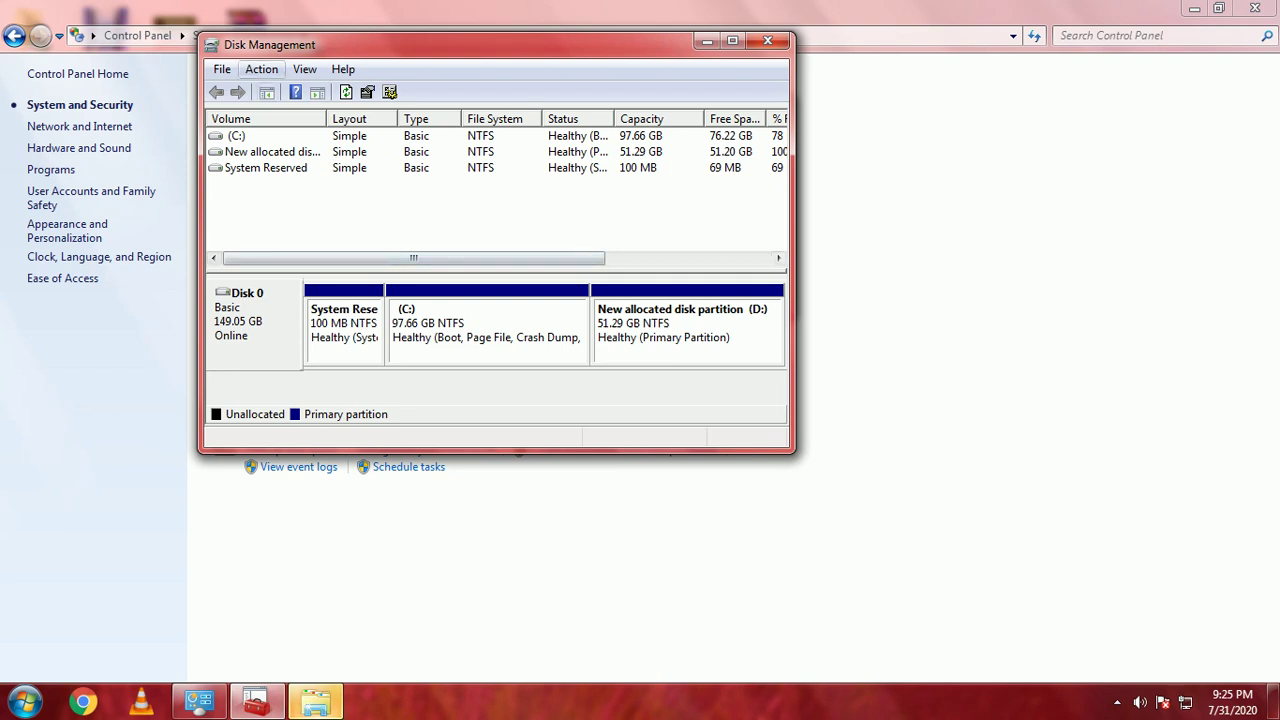
- Refresh the disk list and close Disk Management, the AutoPlay prompt and the Control Panel
left_click(262, 69)
left_click(285, 92)
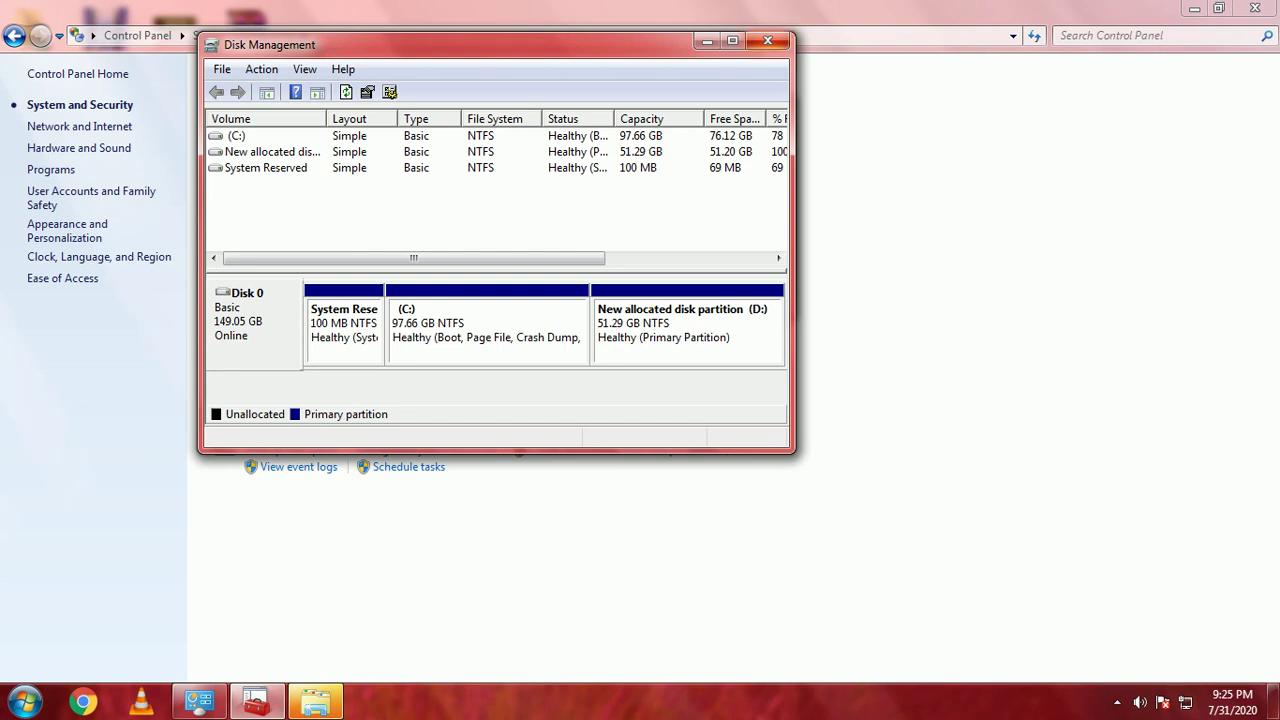
left_click(767, 40)
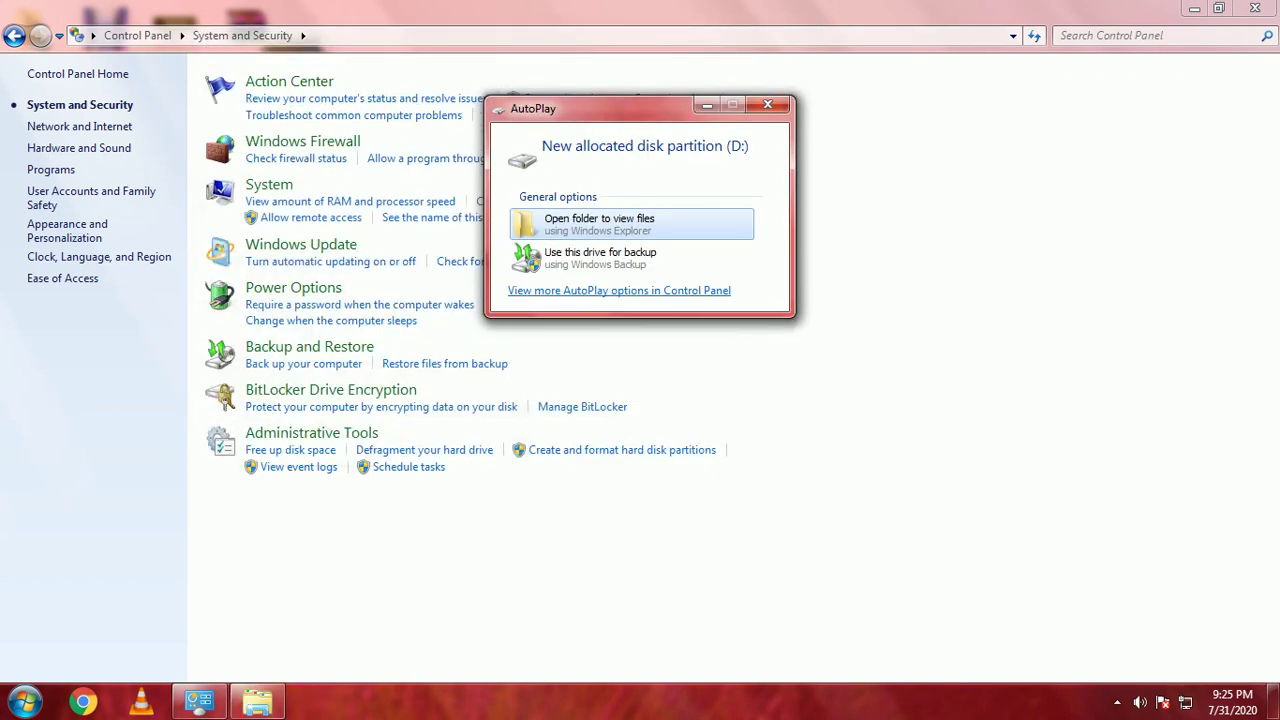
left_click(768, 105)
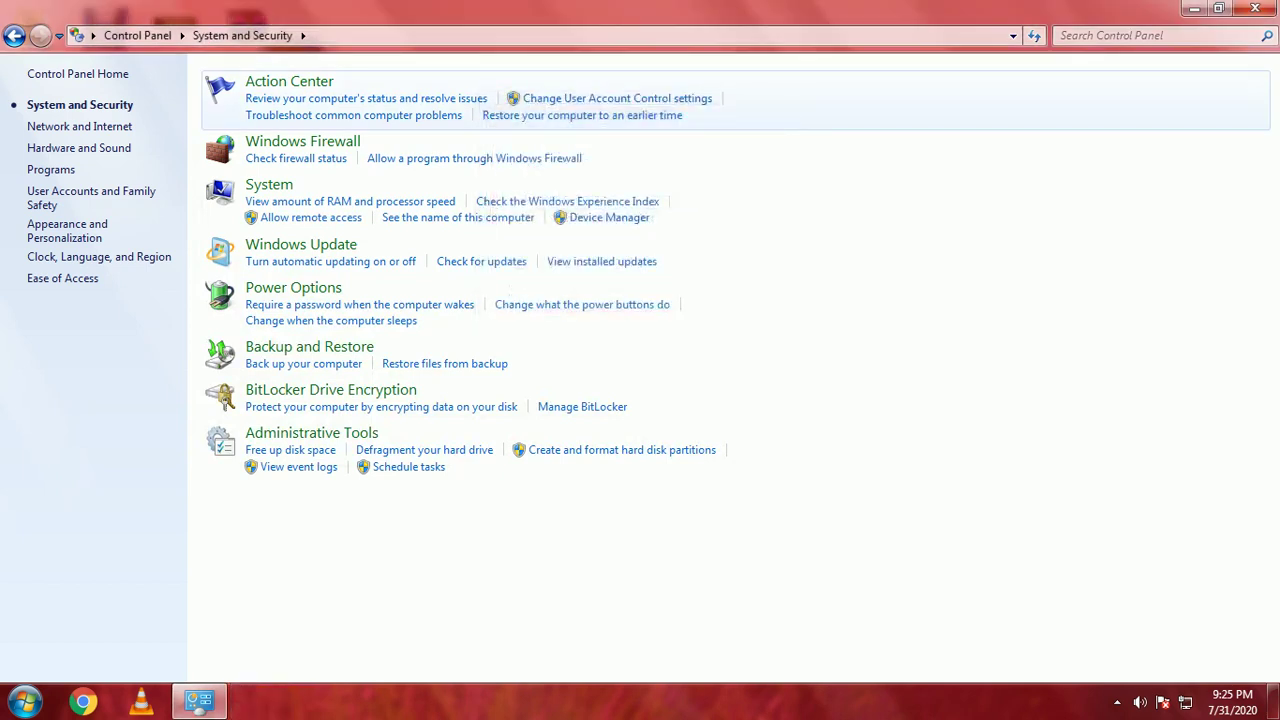
left_click(1255, 8)
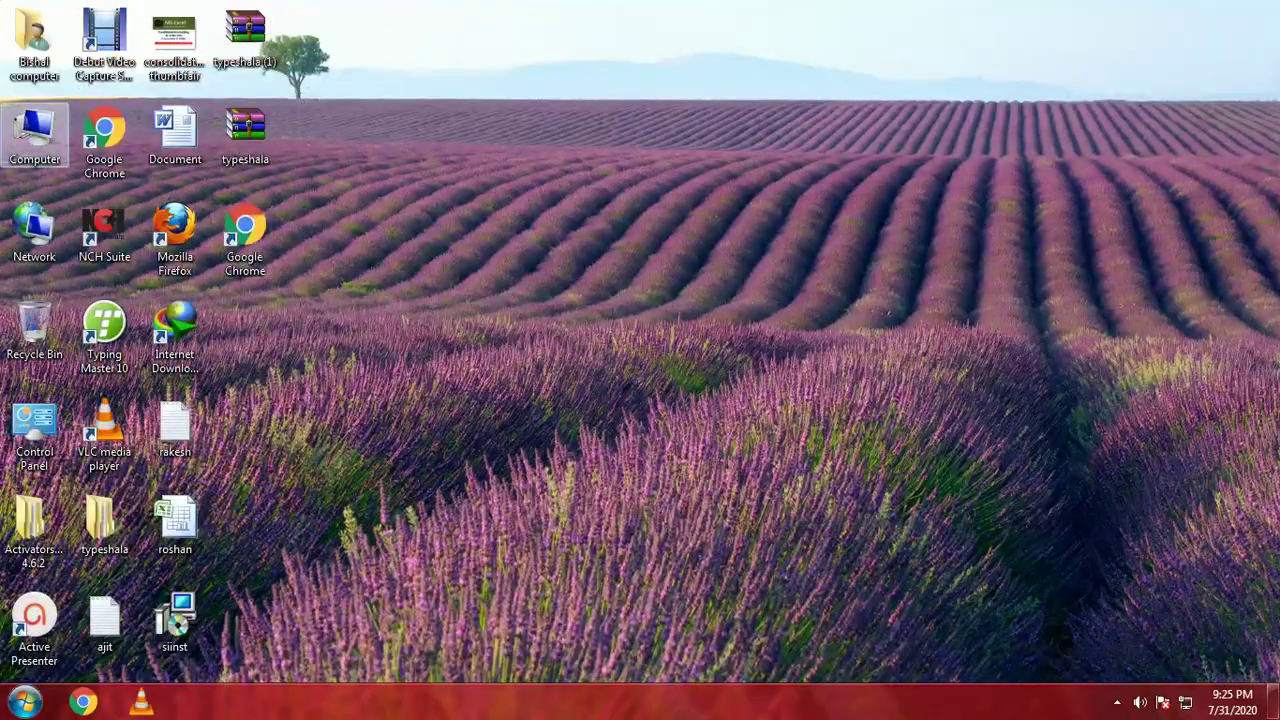
- Open Computer and check the properties of the new D: partition, closing them without changes
right_click(42, 130)
left_click(70, 140)
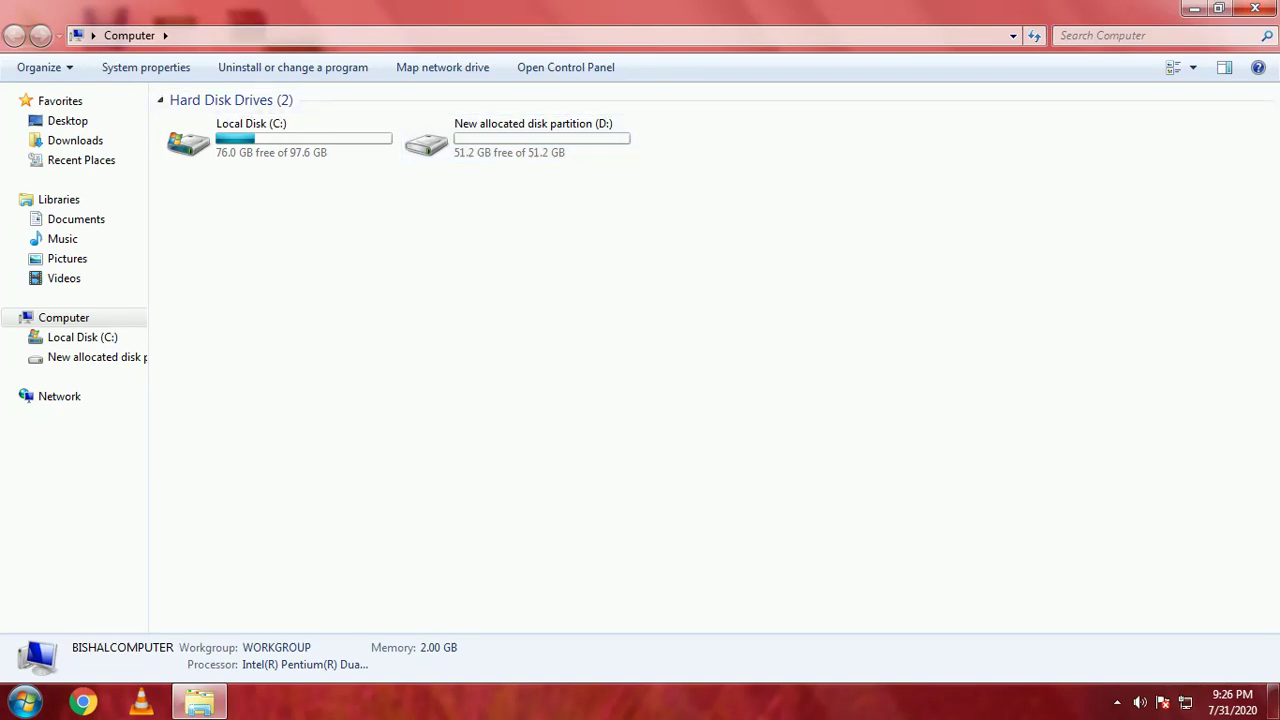
left_click(517, 138)
right_click(487, 133)
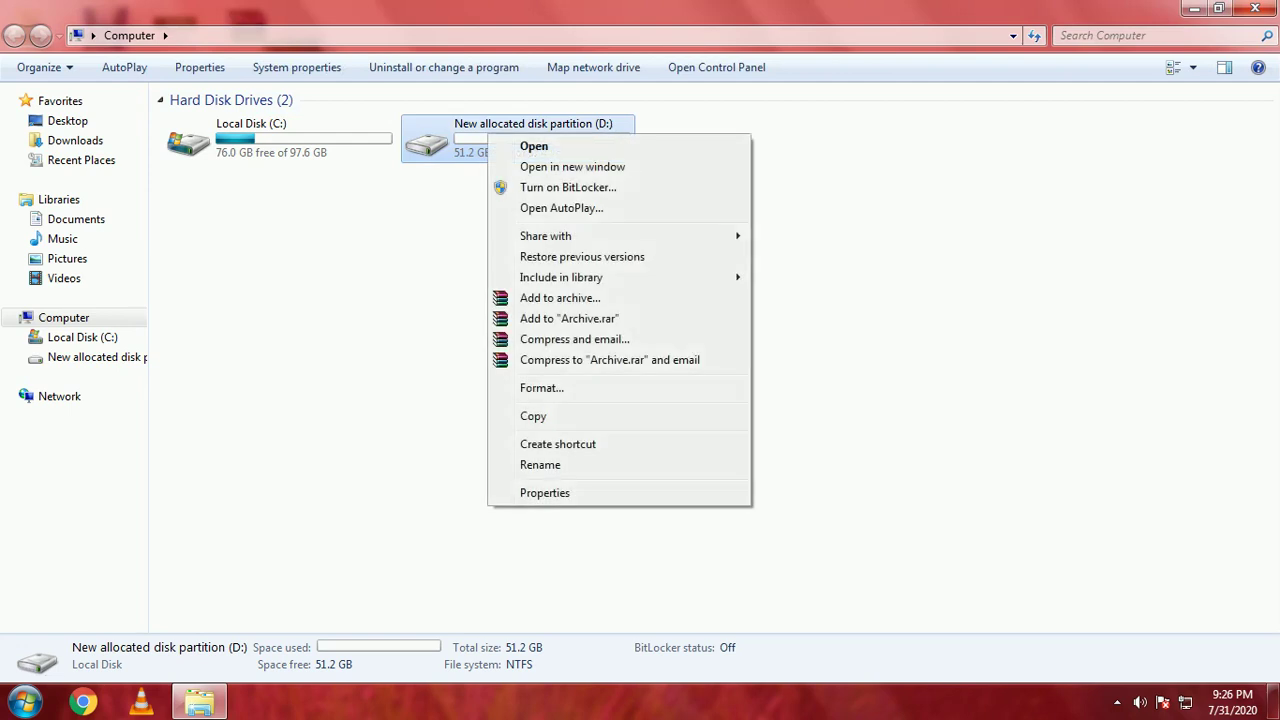
left_click(545, 493)
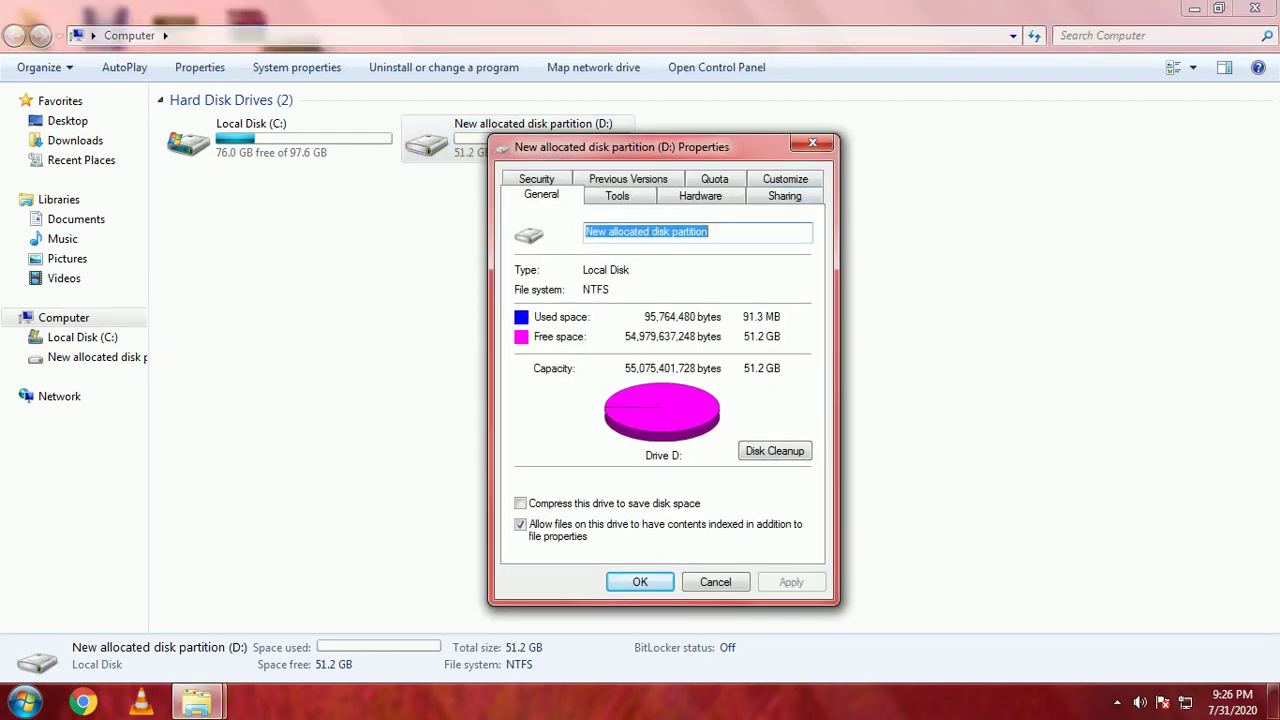
left_click(812, 143)
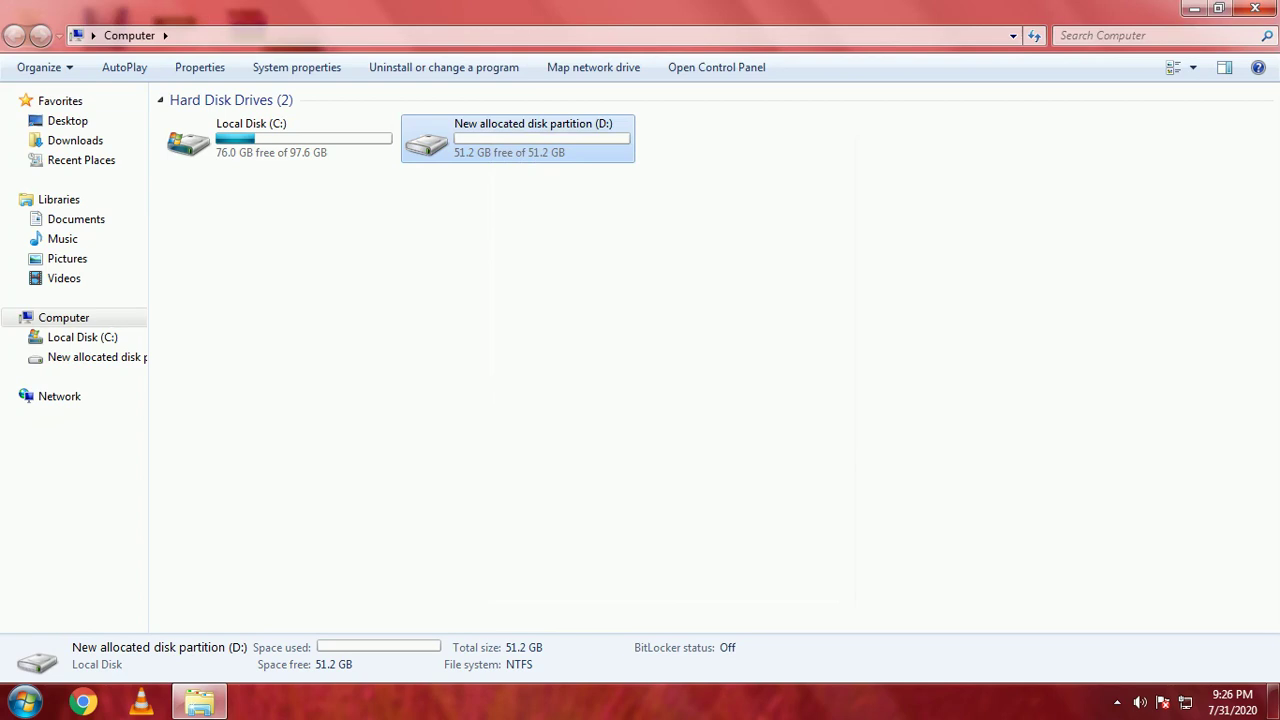